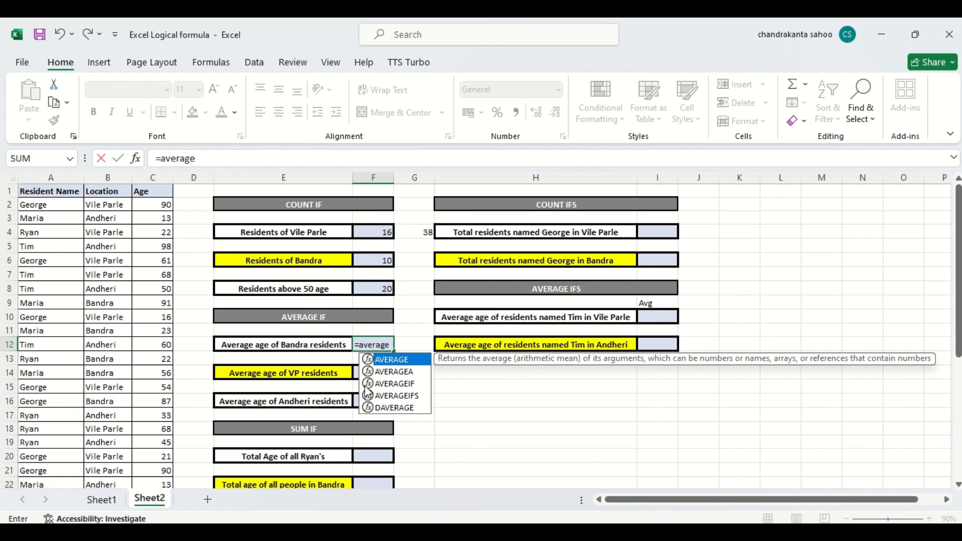
Step: Start an AVERAGEIF formula in F12 for the Bandra residents' average age, with the locations B2:B39 as its range
{"action": "double_click", "coordinate": [370, 384]}
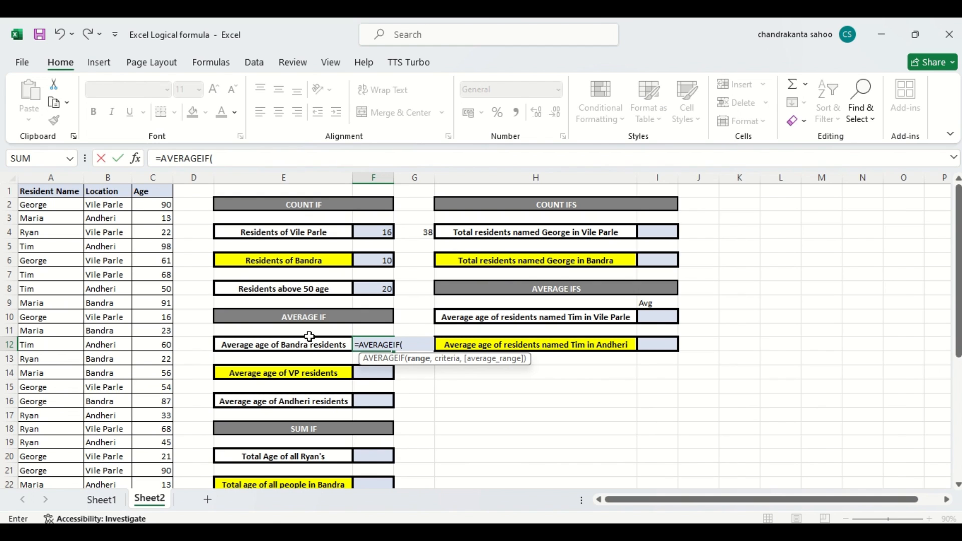
{"action": "left_click", "coordinate": [108, 205]}
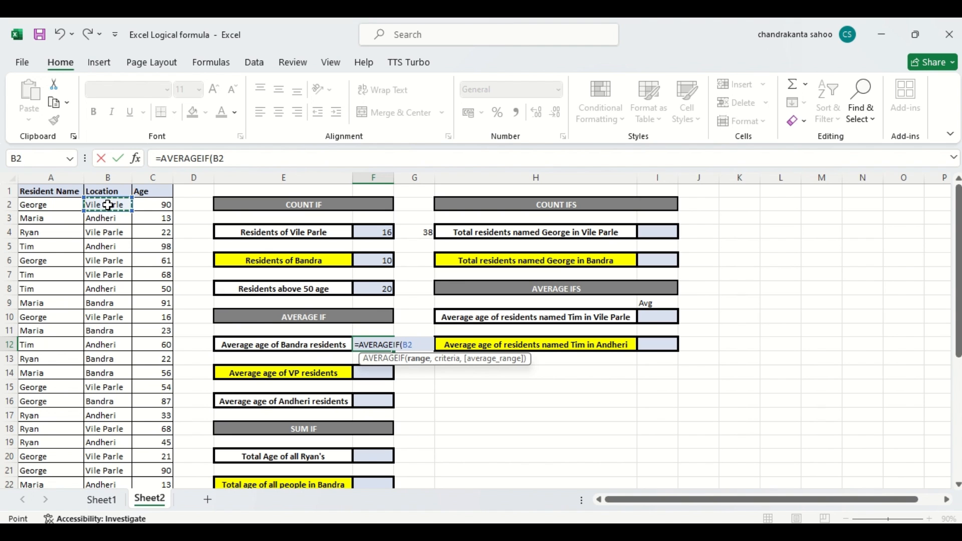
{"action": "key", "text": "ctrl+shift+Down"}
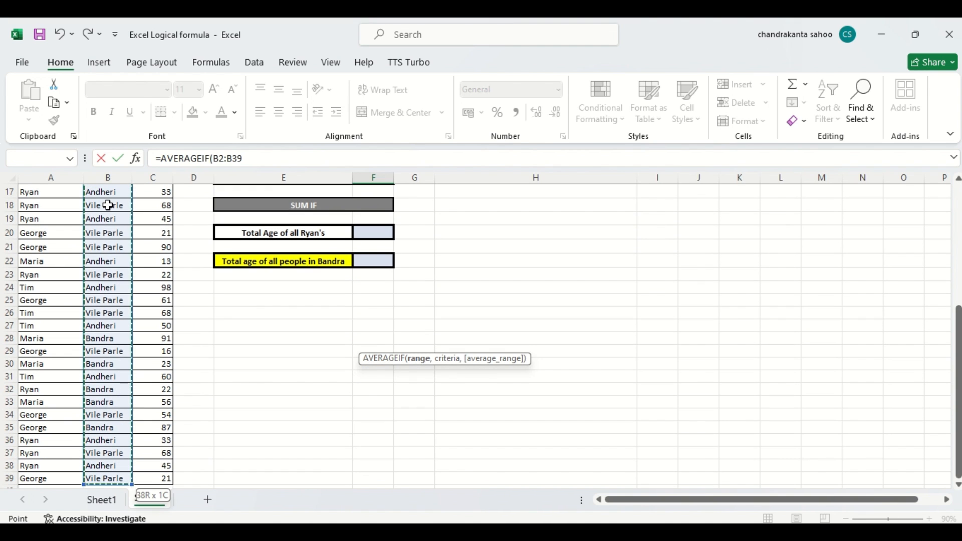
{"action": "type", "text": ","}
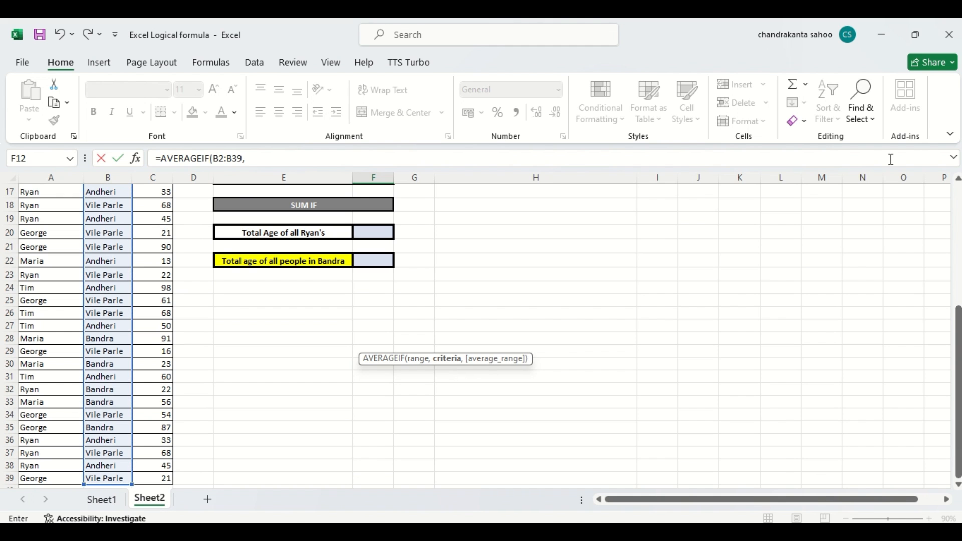
{"action": "left_click_drag", "start_coordinate": [958, 331], "coordinate": [919, 200]}
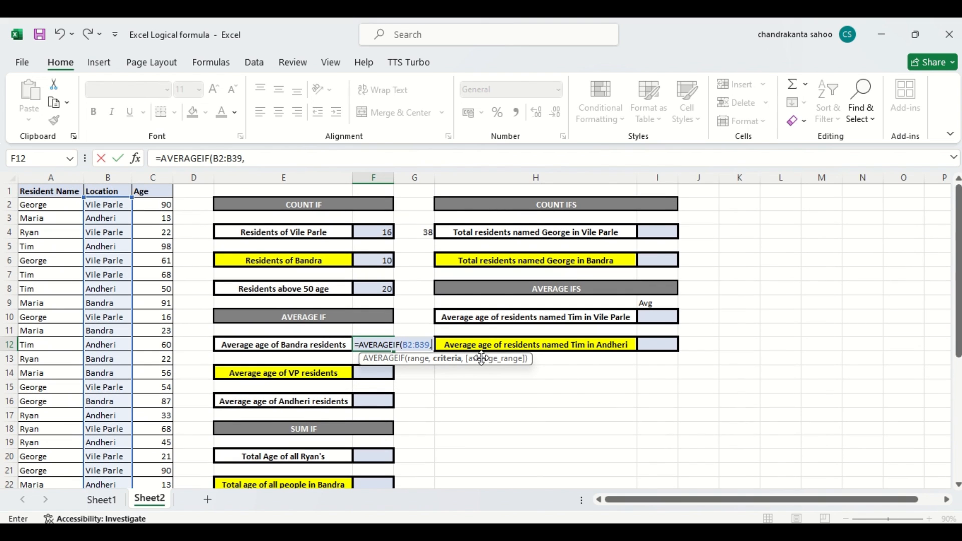
Step: Complete the AVERAGEIF formula in F12 with the criterion "Bandra" and the ages C2:C39 as the average range
{"action": "type", "text": "\"B"}
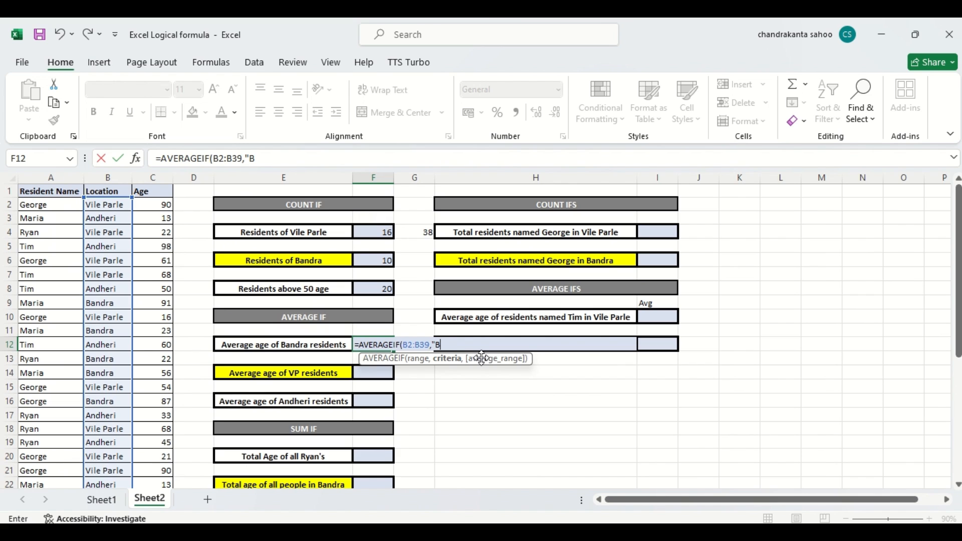
{"action": "type", "text": "andra"}
{"action": "type", "text": "\","}
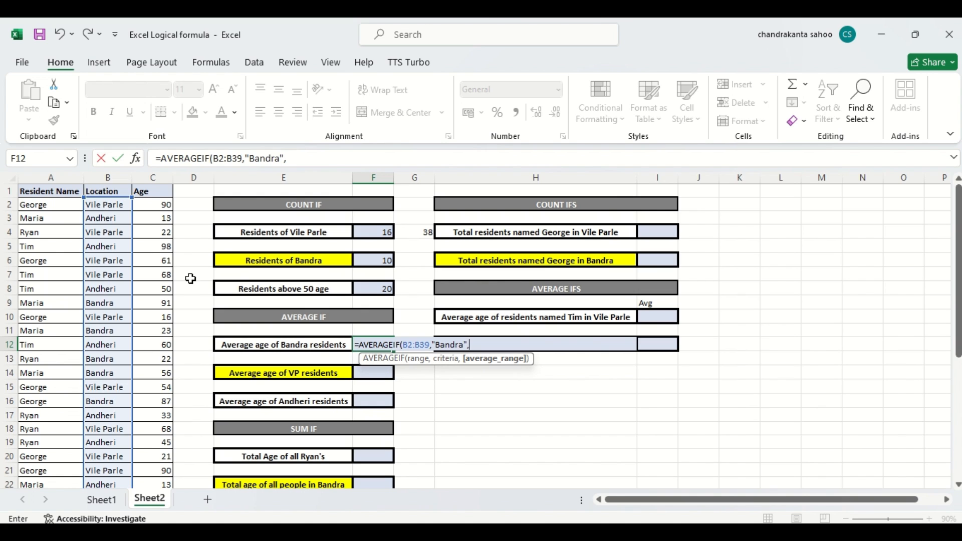
{"action": "left_click", "coordinate": [160, 203]}
{"action": "key", "text": "ctrl+shift+Down"}
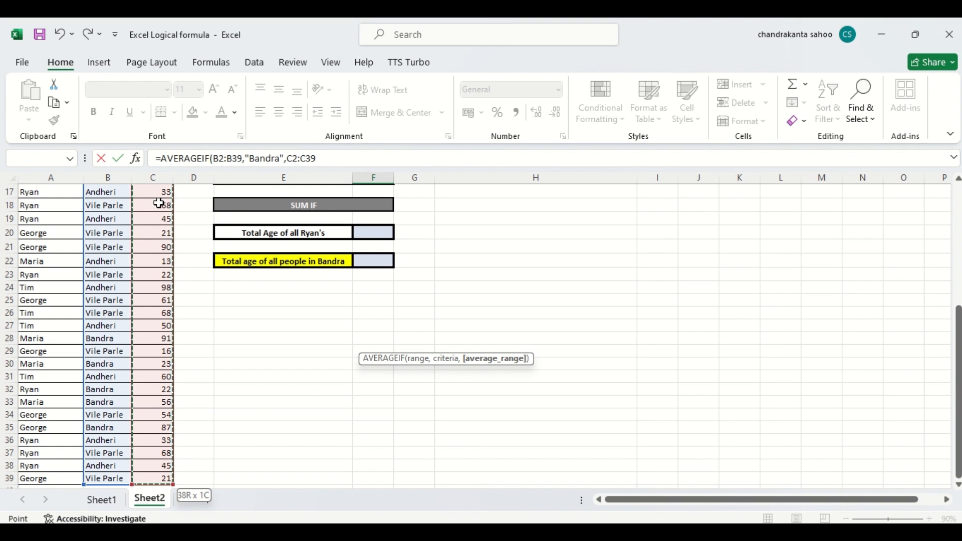
{"action": "key", "text": "Return"}
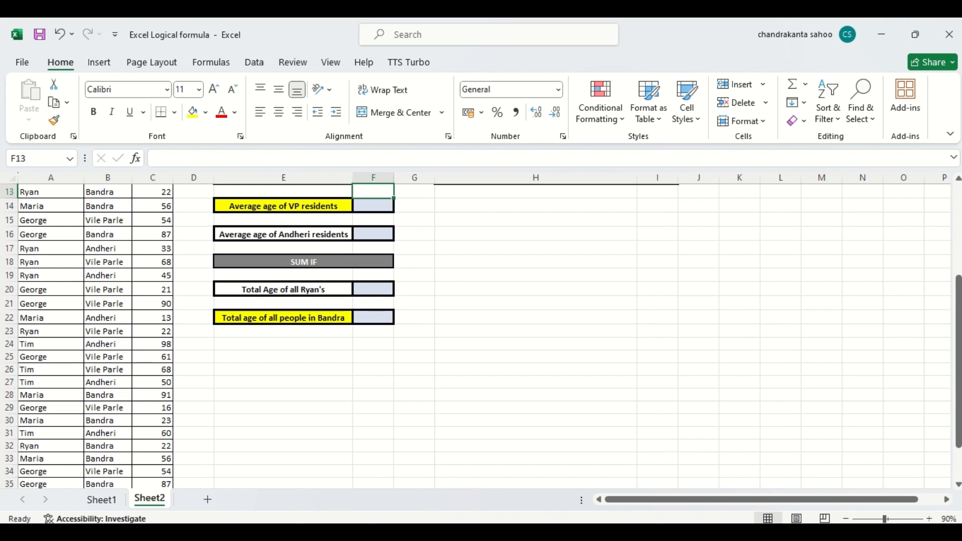
{"action": "left_click_drag", "start_coordinate": [958, 291], "coordinate": [937, 221]}
{"action": "left_click_drag", "start_coordinate": [959, 286], "coordinate": [955, 253]}
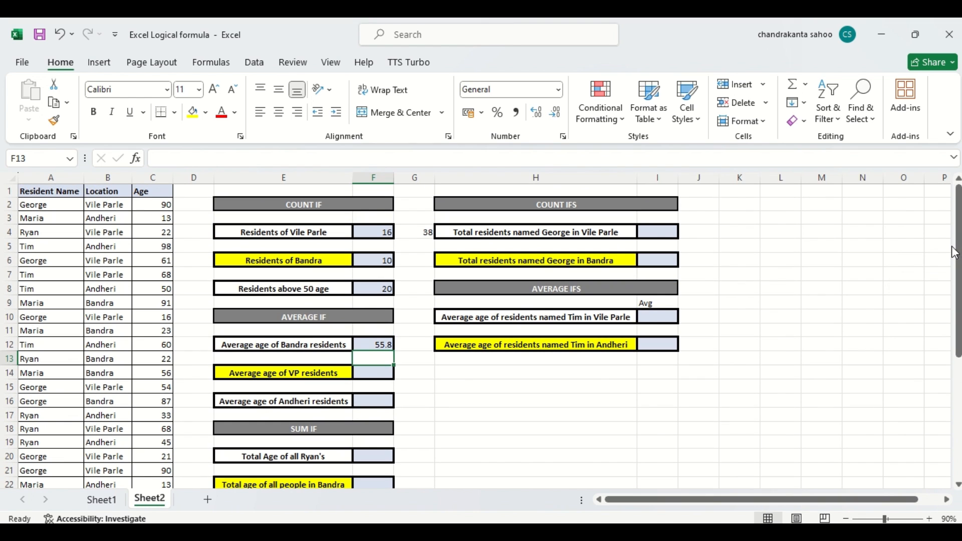
{"action": "left_click", "coordinate": [379, 344]}
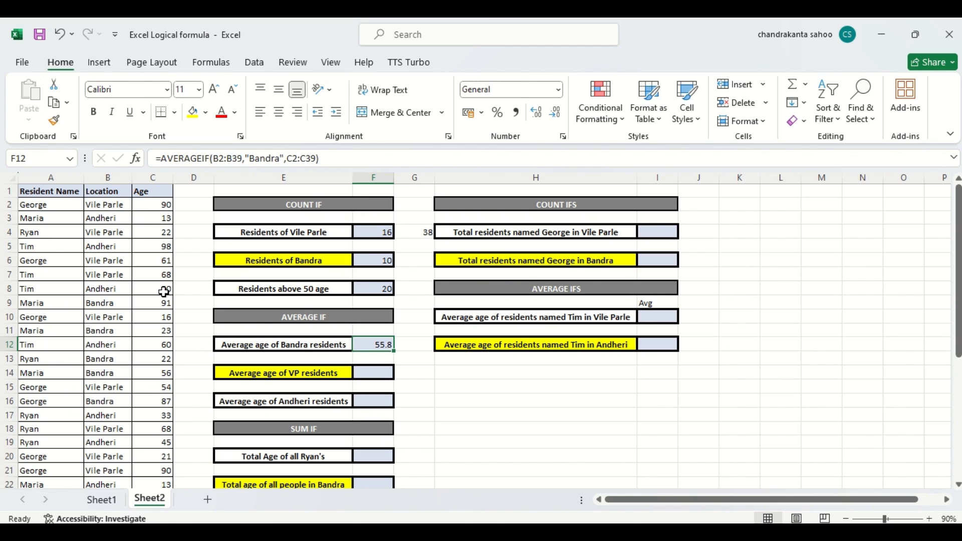
Step: Start an AVERAGEIF formula in F14 for the VP residents' average age, with the locations B2:B39 as its range
{"action": "left_click", "coordinate": [374, 374]}
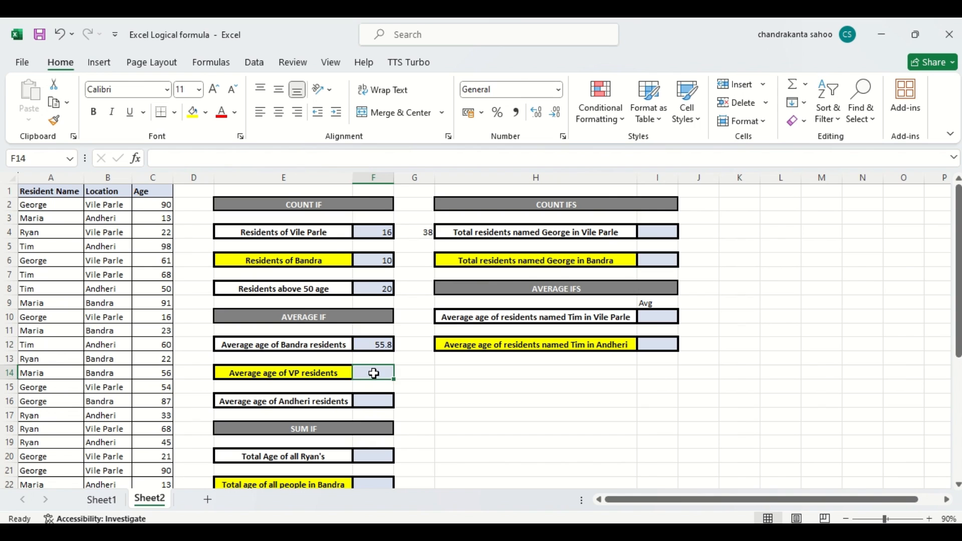
{"action": "type", "text": "="}
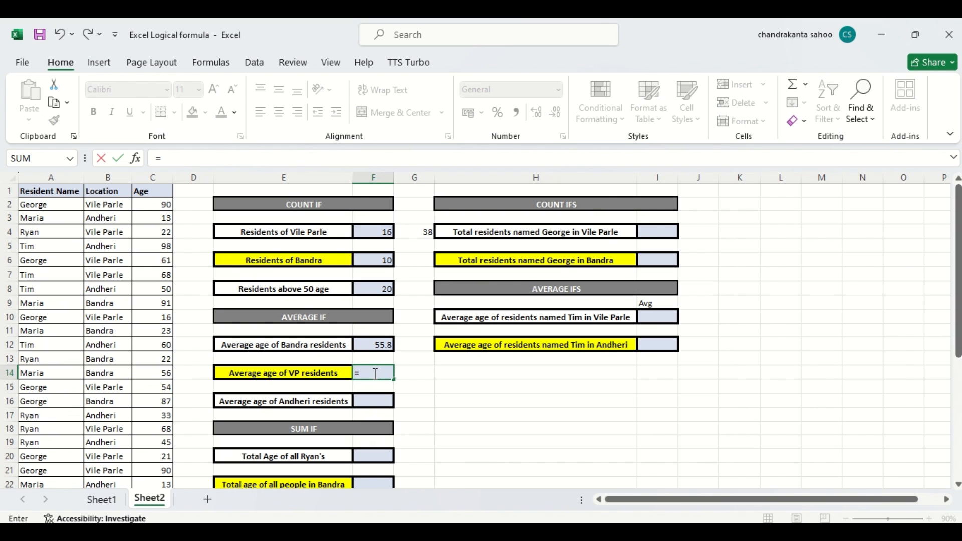
{"action": "type", "text": "avera"}
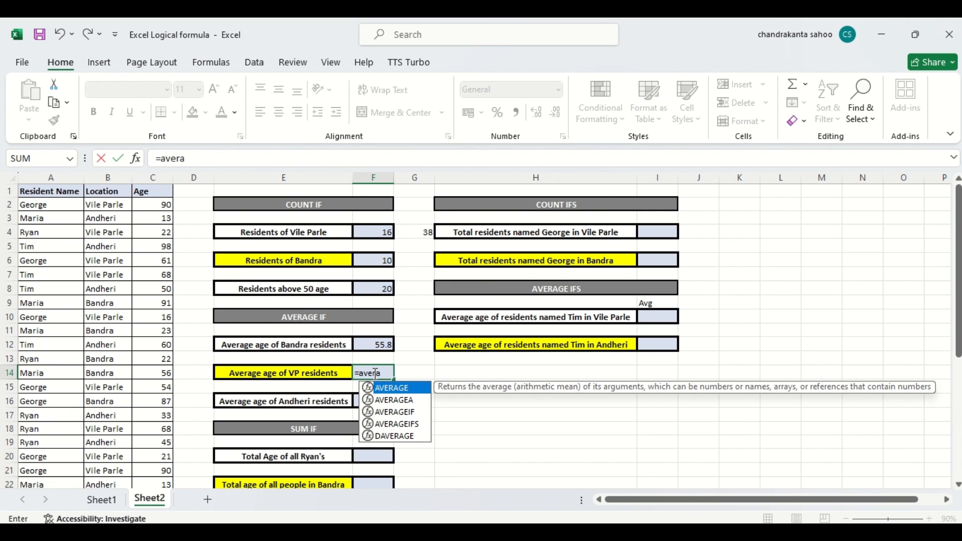
{"action": "type", "text": "ge"}
{"action": "double_click", "coordinate": [374, 412]}
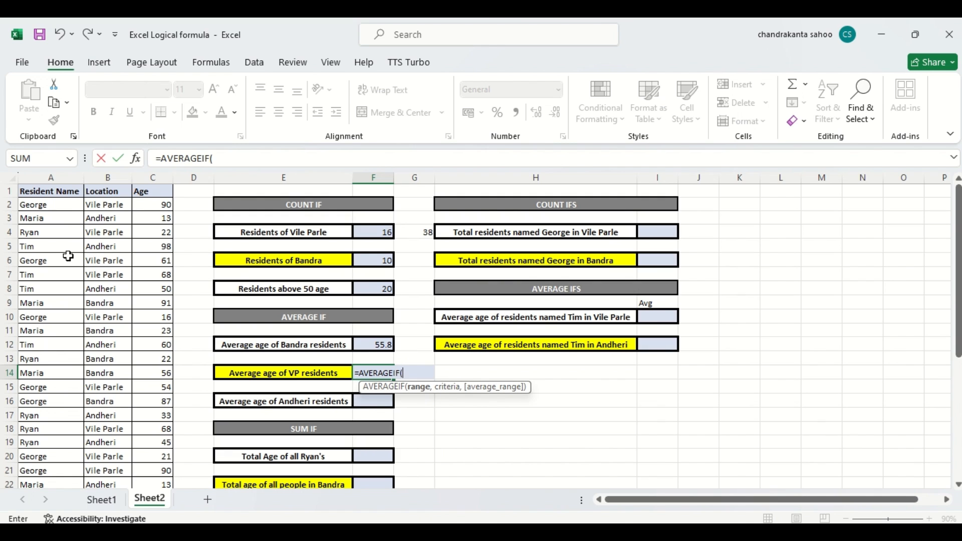
{"action": "left_click", "coordinate": [95, 204]}
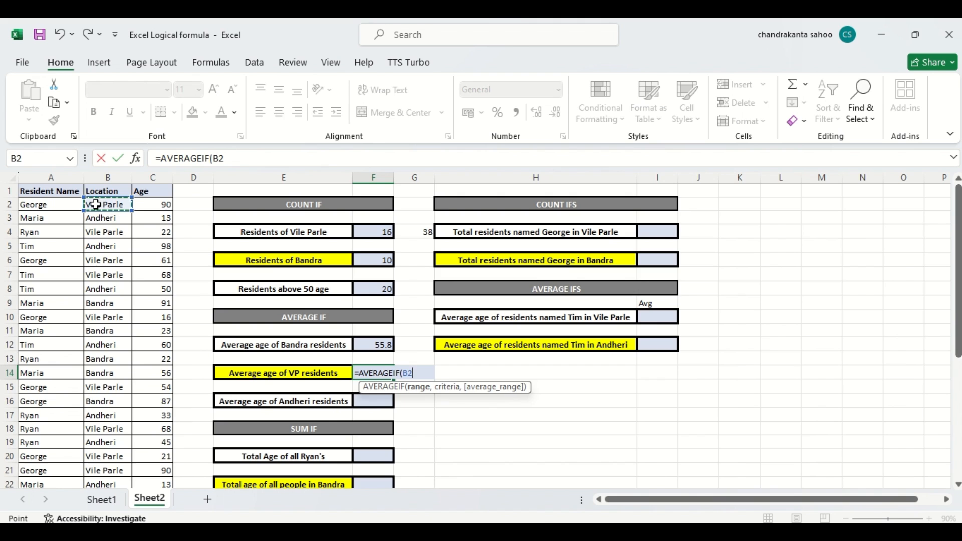
{"action": "key", "text": "ctrl+shift+Down"}
{"action": "type", "text": ","}
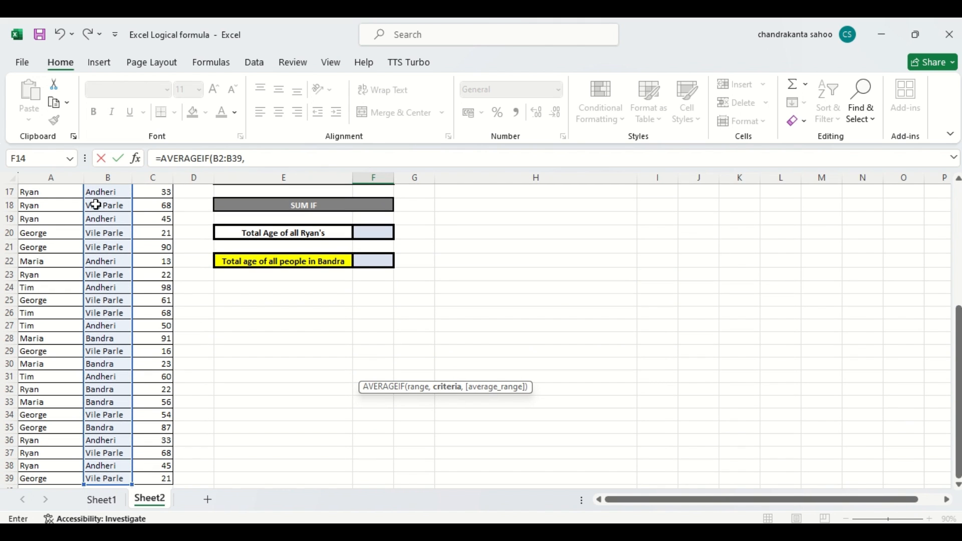
{"action": "left_click_drag", "start_coordinate": [959, 328], "coordinate": [911, 167]}
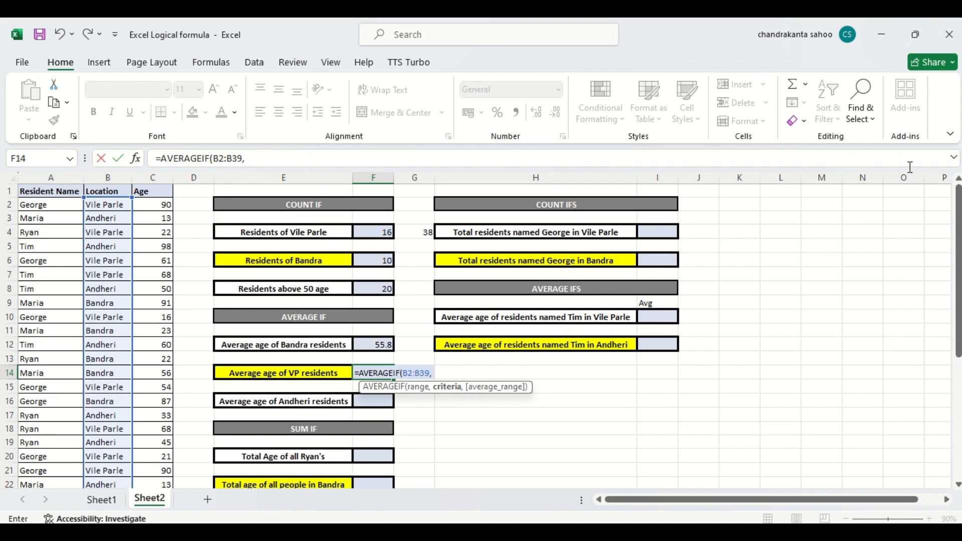
Step: Complete the AVERAGEIF formula in F14 with the criterion "Vile Parle" and the ages C2:C39 as the average range
{"action": "type", "text": "\""}
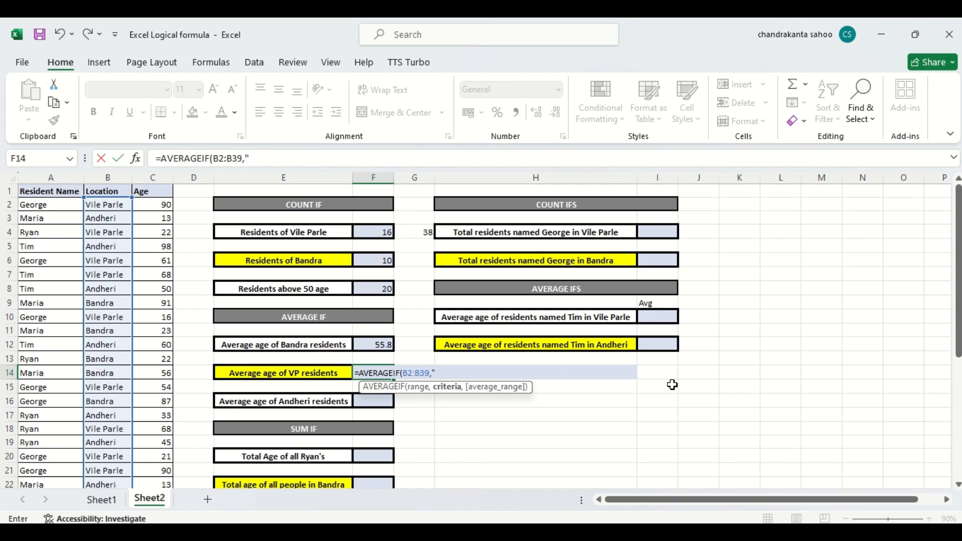
{"action": "type", "text": "Vile Parle"}
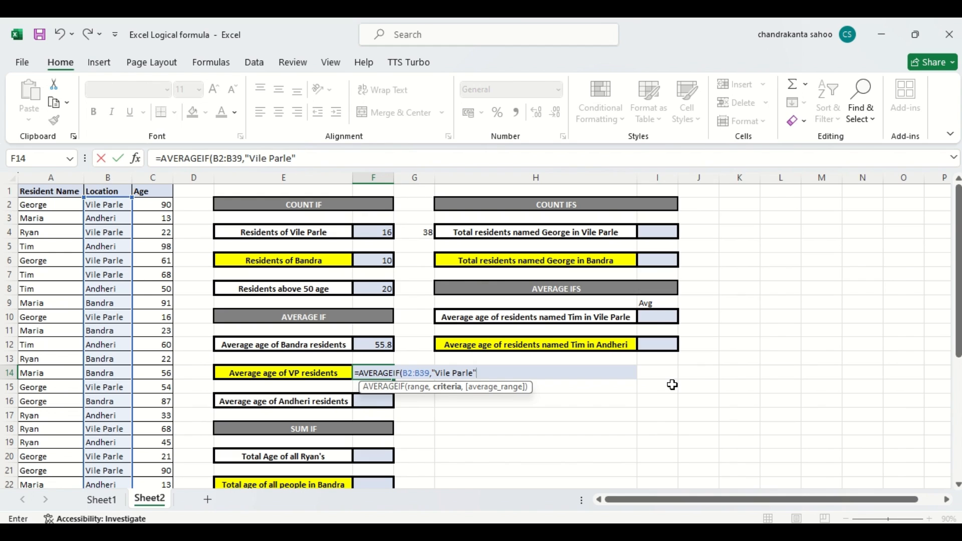
{"action": "type", "text": ","}
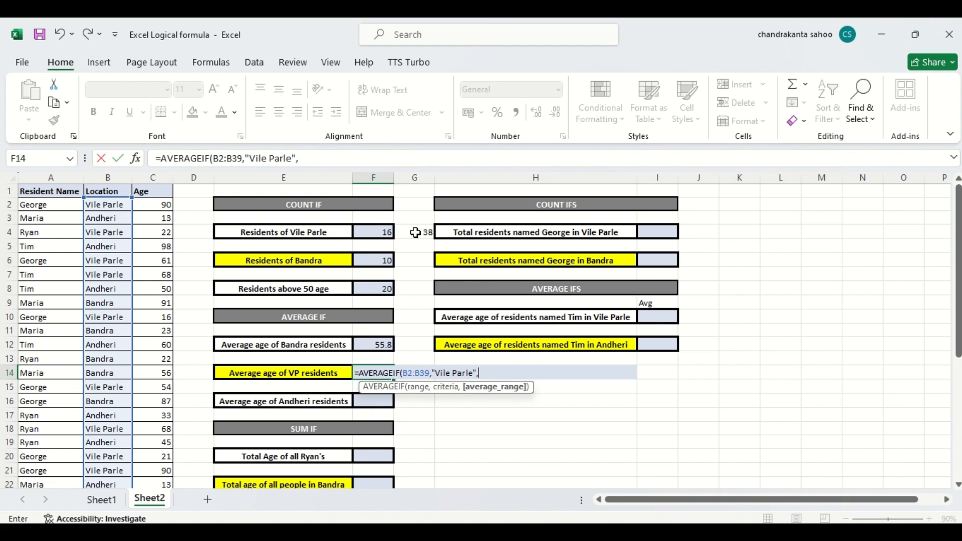
{"action": "left_click", "coordinate": [157, 204]}
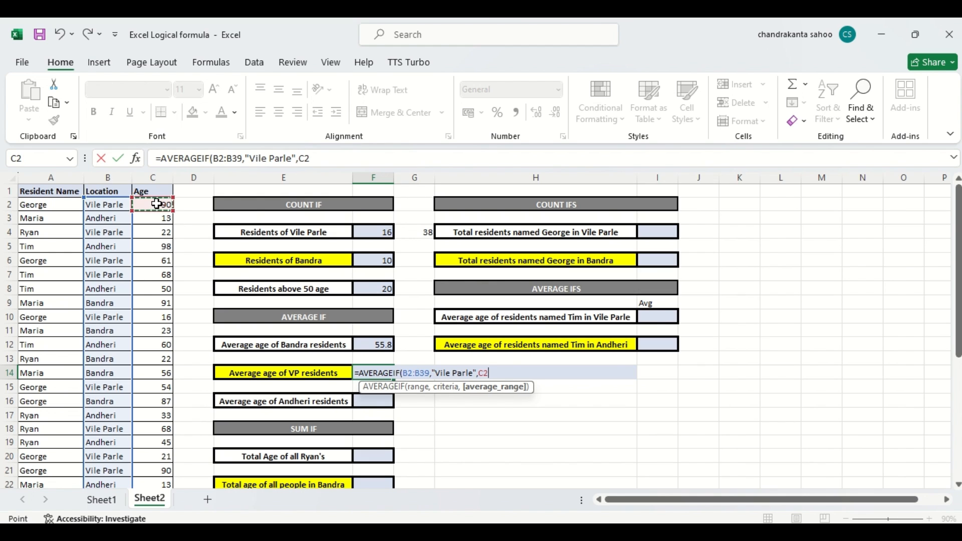
{"action": "key", "text": "ctrl+shift+Down"}
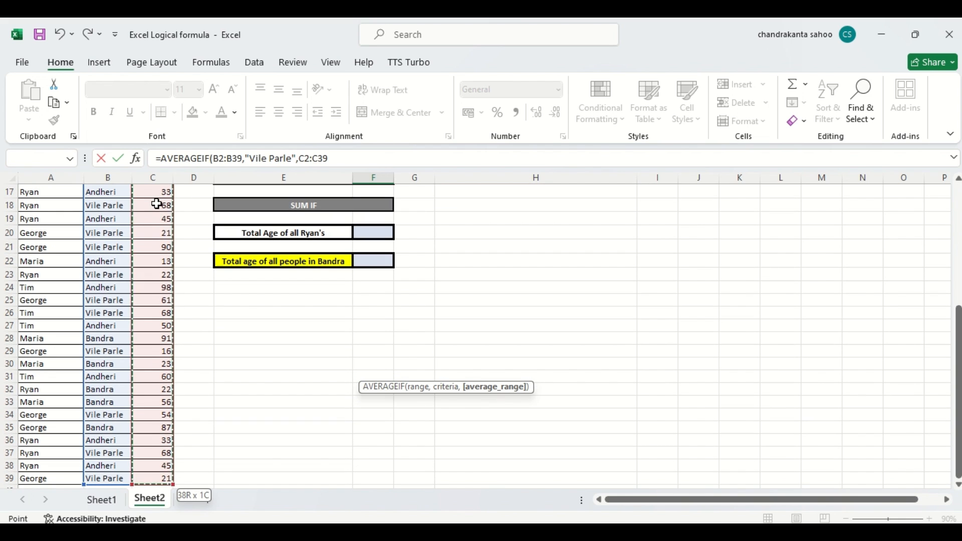
{"action": "type", "text": ")"}
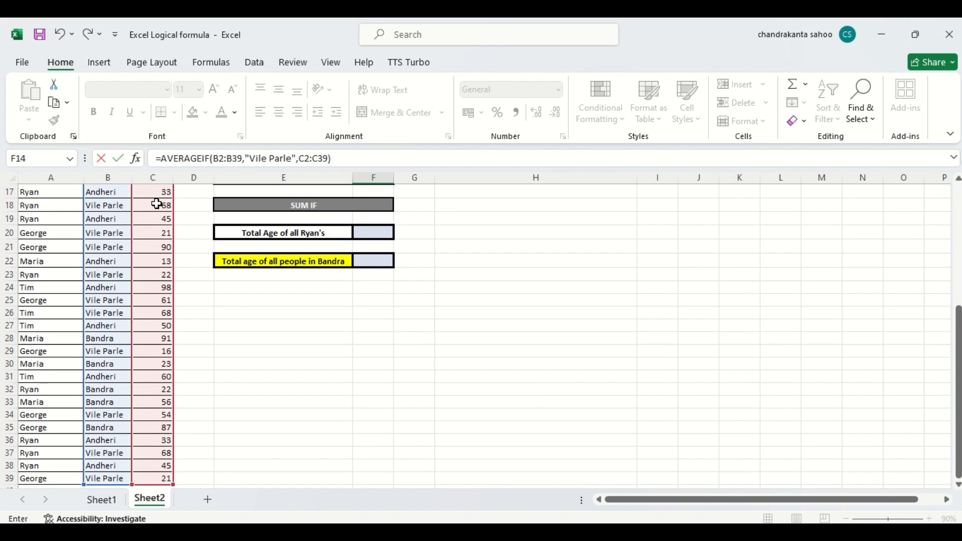
{"action": "key", "text": "Return"}
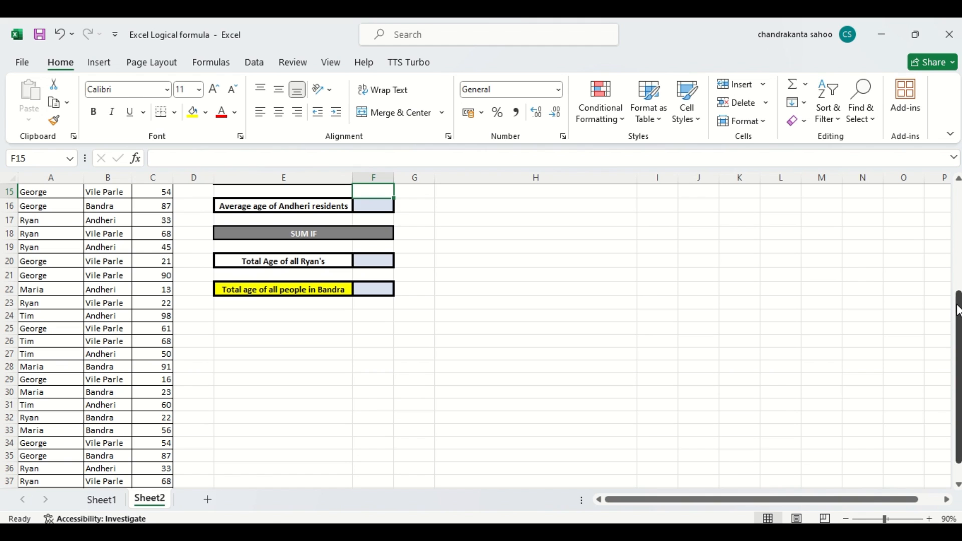
Step: Start an AVERAGEIF formula in F16 for the Andheri residents' average age, with the locations B2:B39 as its range
{"action": "left_click_drag", "start_coordinate": [958, 313], "coordinate": [937, 219]}
{"action": "left_click", "coordinate": [378, 372]}
{"action": "type", "text": "="}
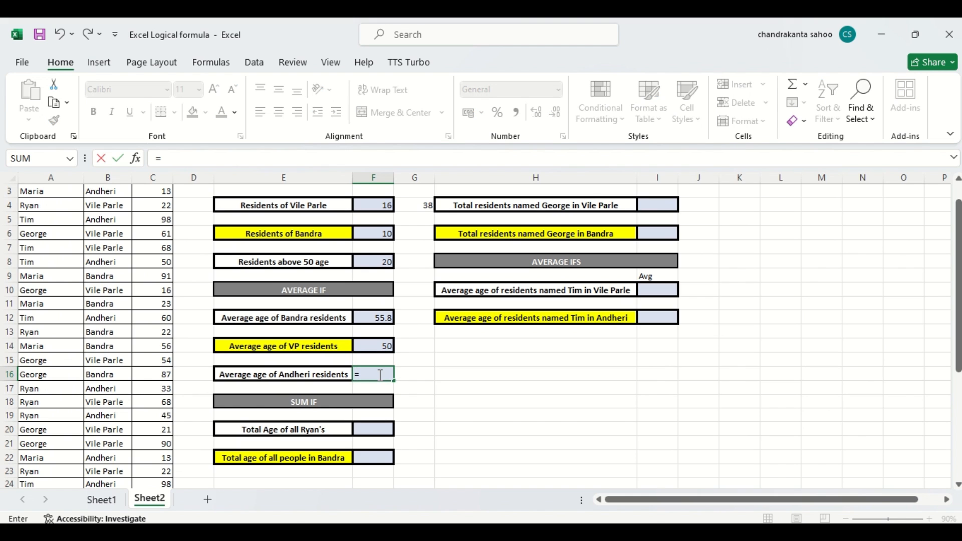
{"action": "type", "text": "average"}
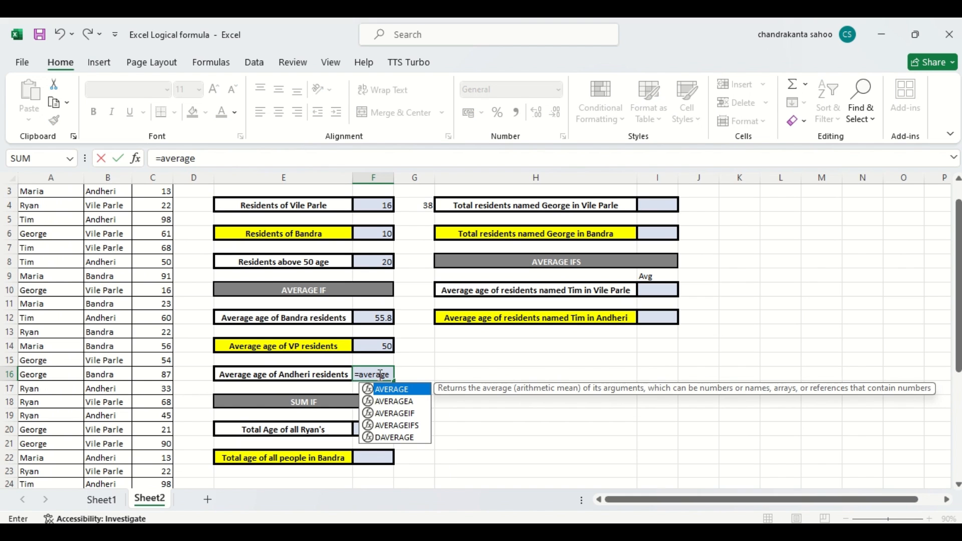
{"action": "double_click", "coordinate": [384, 413]}
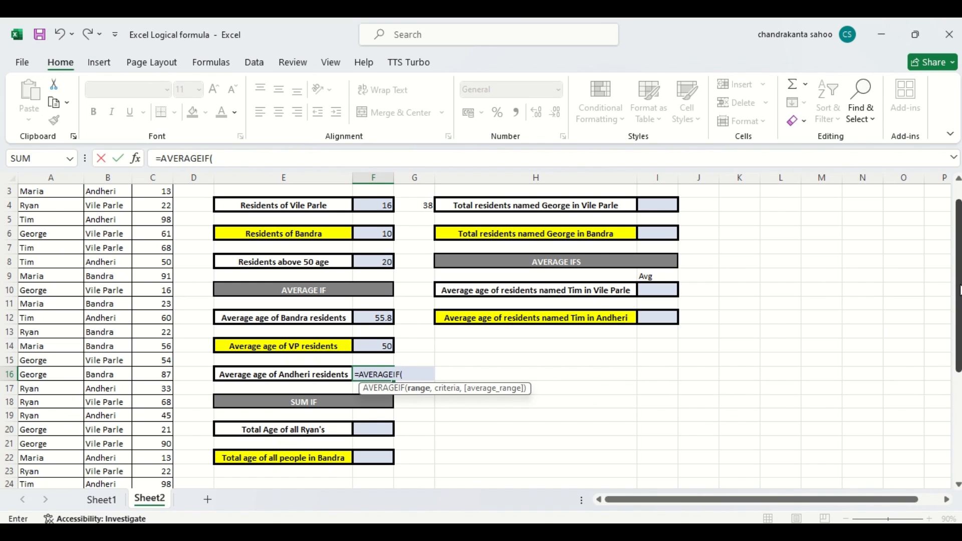
{"action": "scroll", "coordinate": [958, 290], "scroll_direction": "up", "scroll_amount": 1}
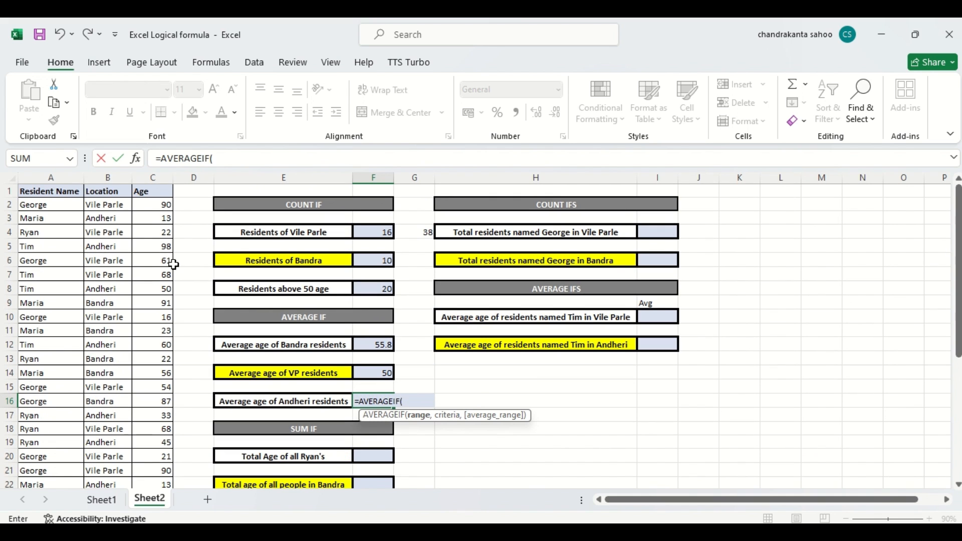
{"action": "left_click", "coordinate": [122, 205]}
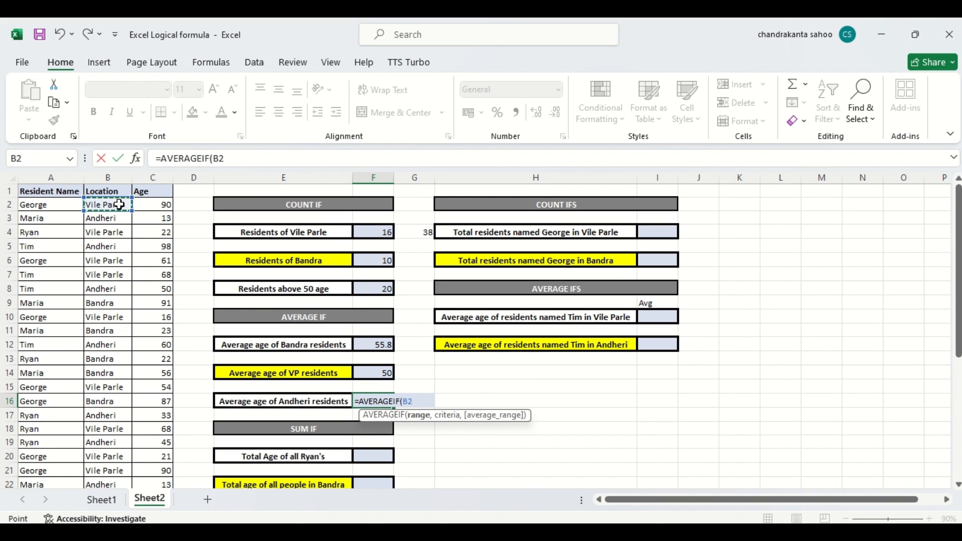
{"action": "key", "text": "ctrl+shift+Down"}
{"action": "type", "text": ","}
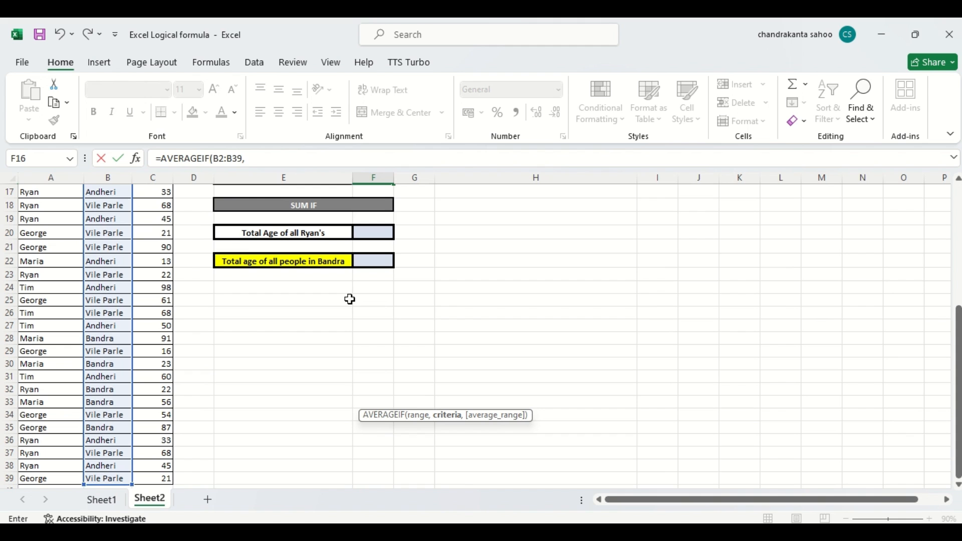
{"action": "left_click_drag", "start_coordinate": [959, 390], "coordinate": [934, 250]}
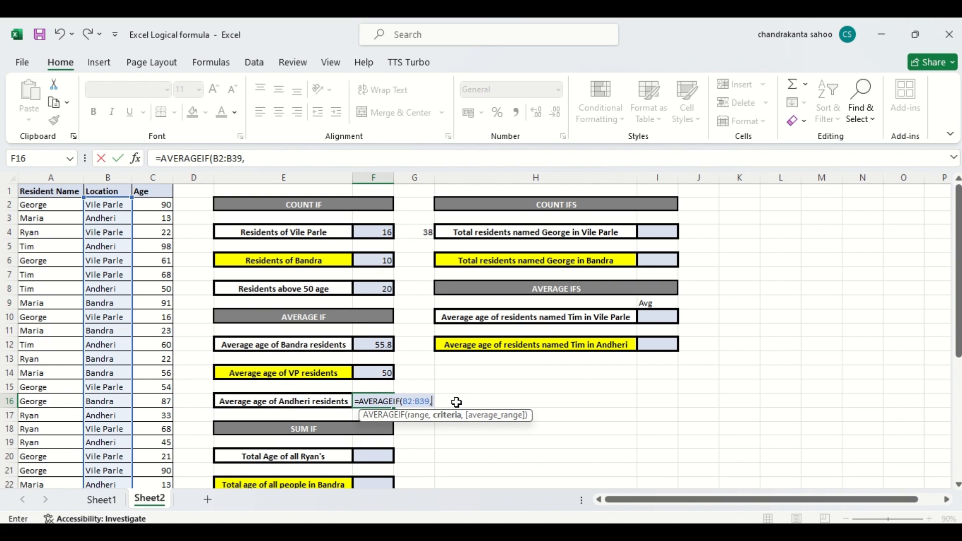
Step: Complete the AVERAGEIF formula in F16 with the criterion "Andheri" and the ages C2:C39 as the average range
{"action": "type", "text": "\"And"}
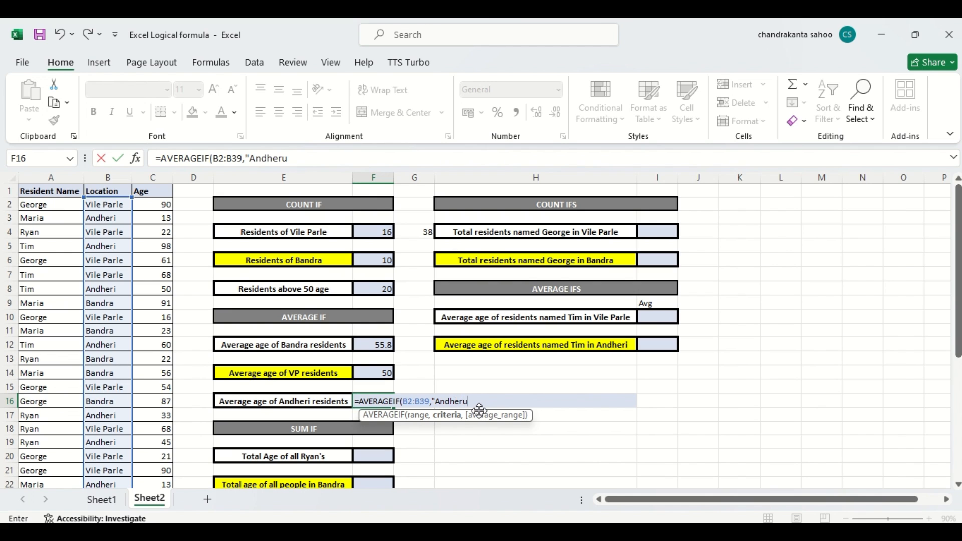
{"action": "type", "text": "heri\","}
{"action": "left_click", "coordinate": [150, 205]}
{"action": "key", "text": "ctrl+shift+Down"}
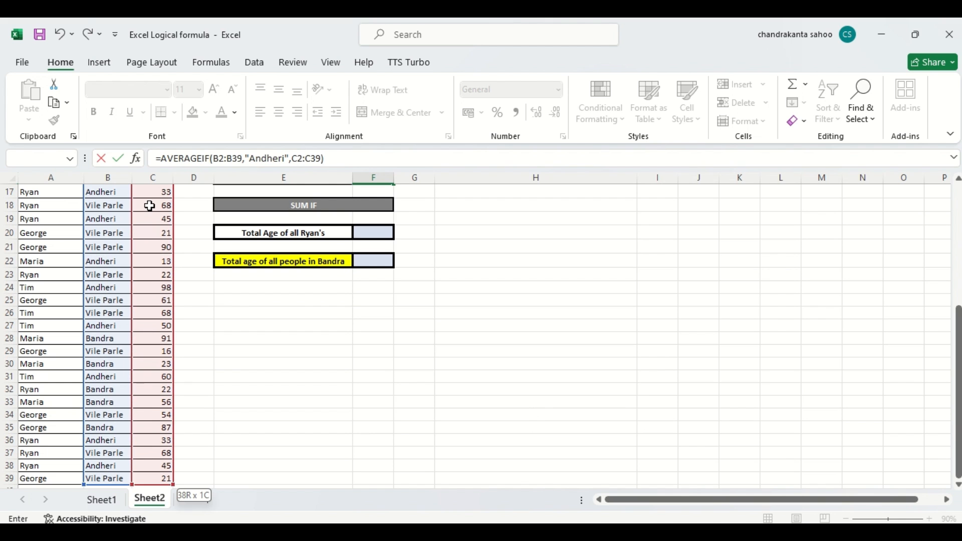
{"action": "key", "text": "Return"}
{"action": "left_click_drag", "start_coordinate": [958, 444], "coordinate": [935, 350]}
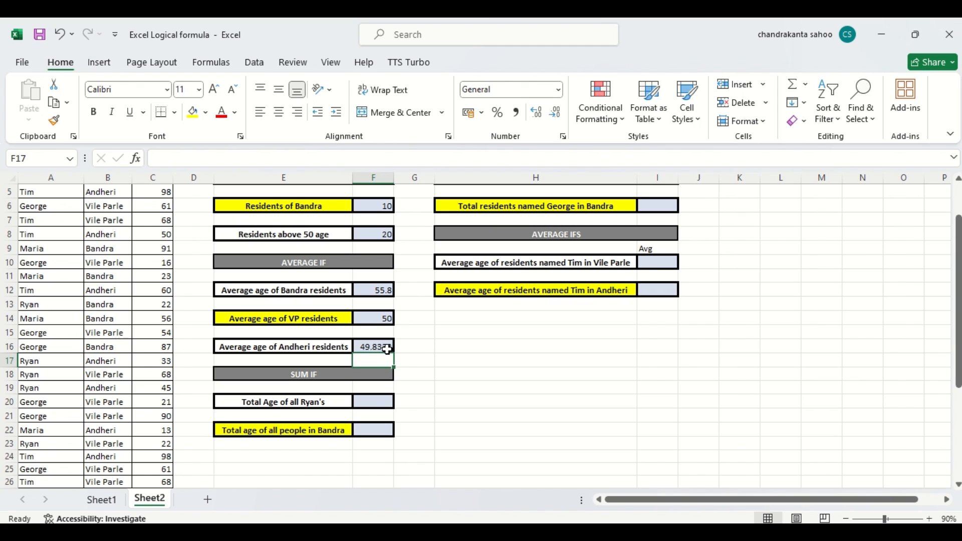
{"action": "left_click", "coordinate": [369, 349]}
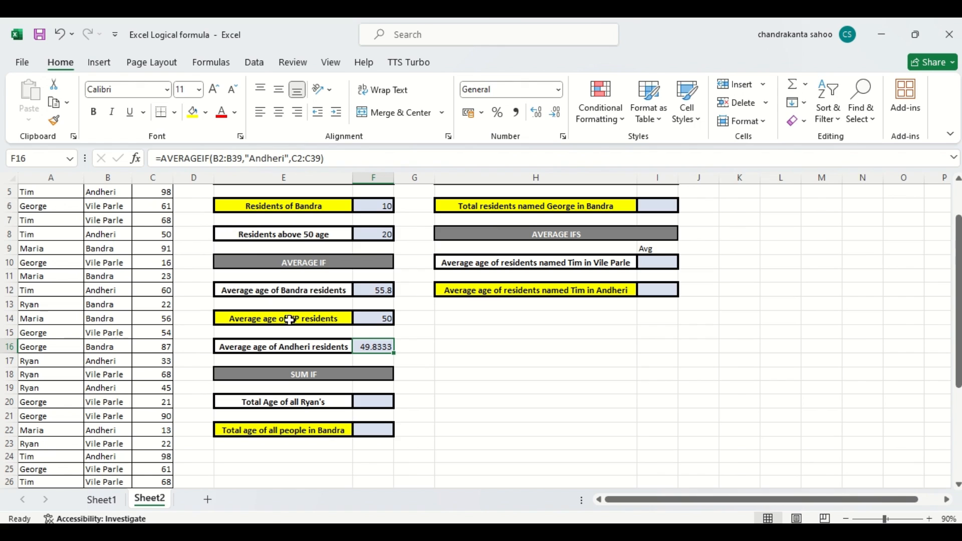
{"action": "left_click", "coordinate": [404, 346]}
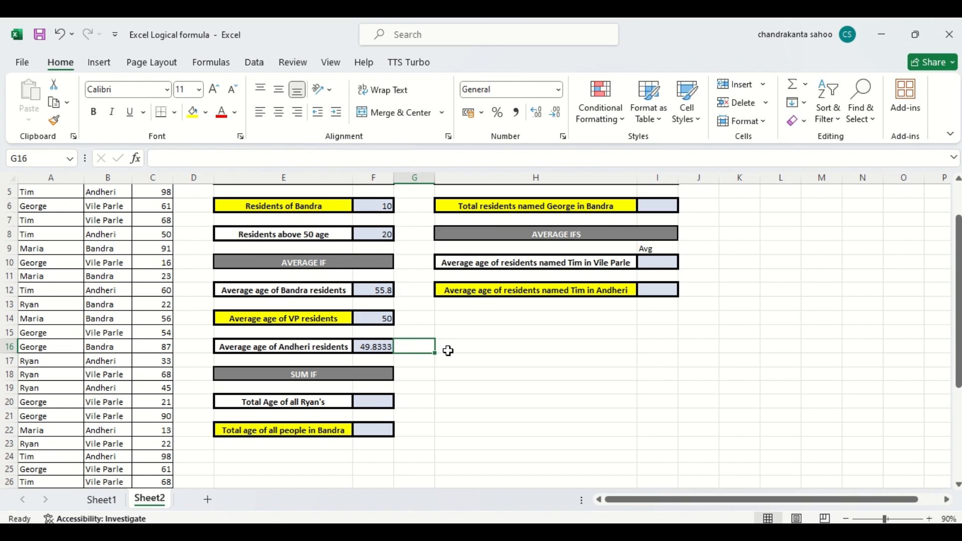
{"action": "left_click", "coordinate": [403, 287]}
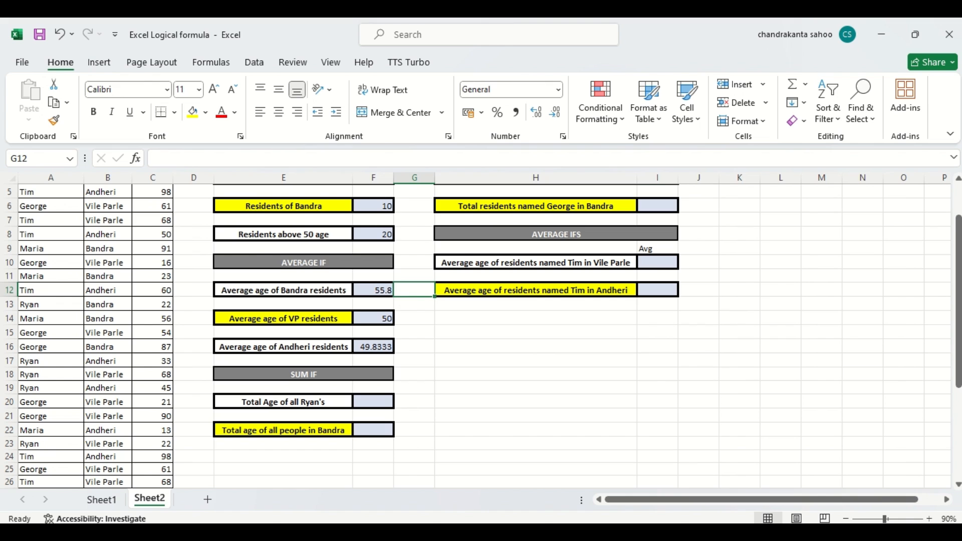
{"action": "left_click_drag", "start_coordinate": [958, 233], "coordinate": [958, 203]}
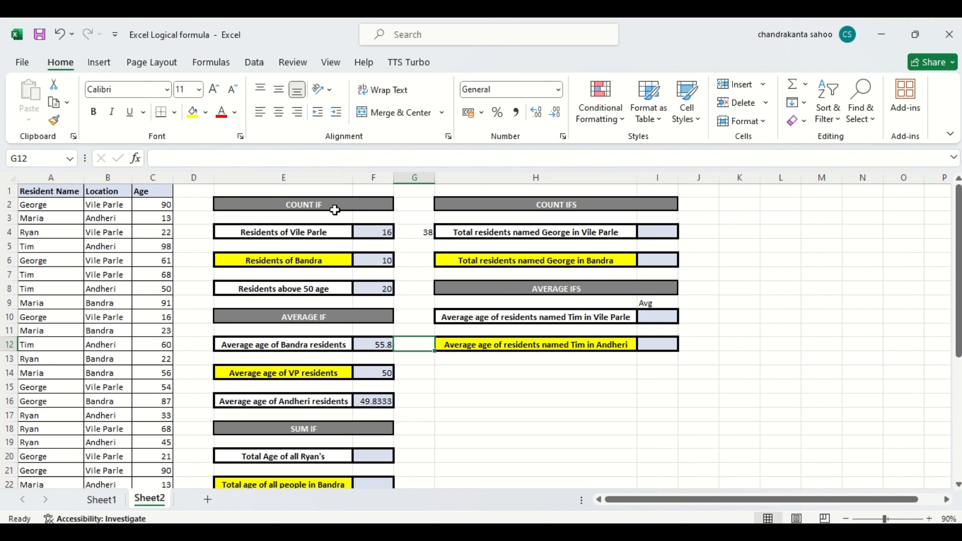